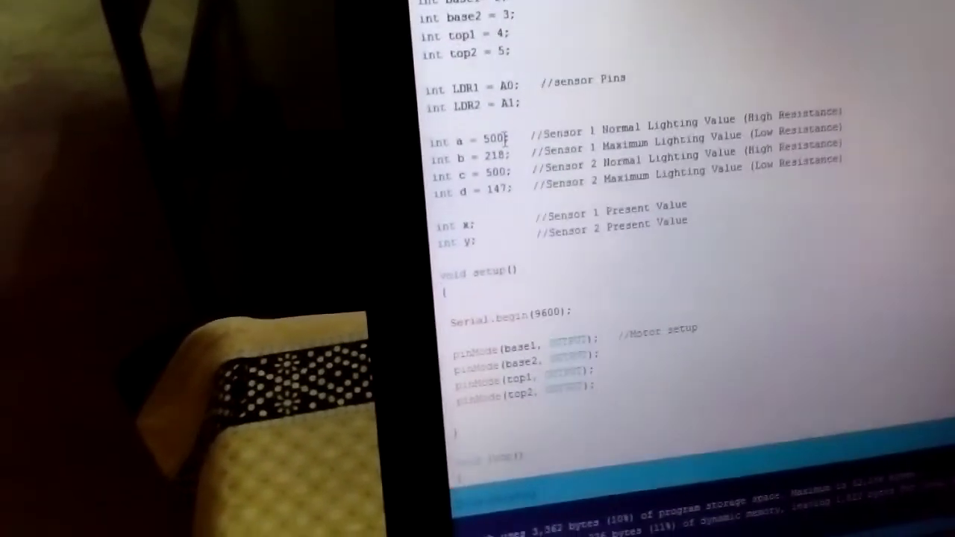
- Update the normal-lighting thresholds so a is 972 and c is 885, referencing the Serial Monitor readings
{"action": "key", "text": "alt+Tab"}
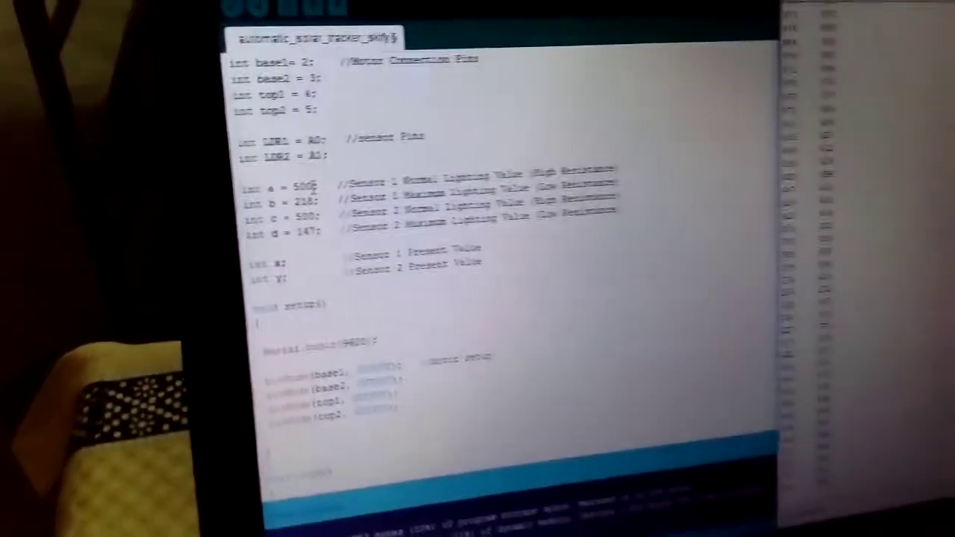
{"action": "key", "text": "alt+Tab"}
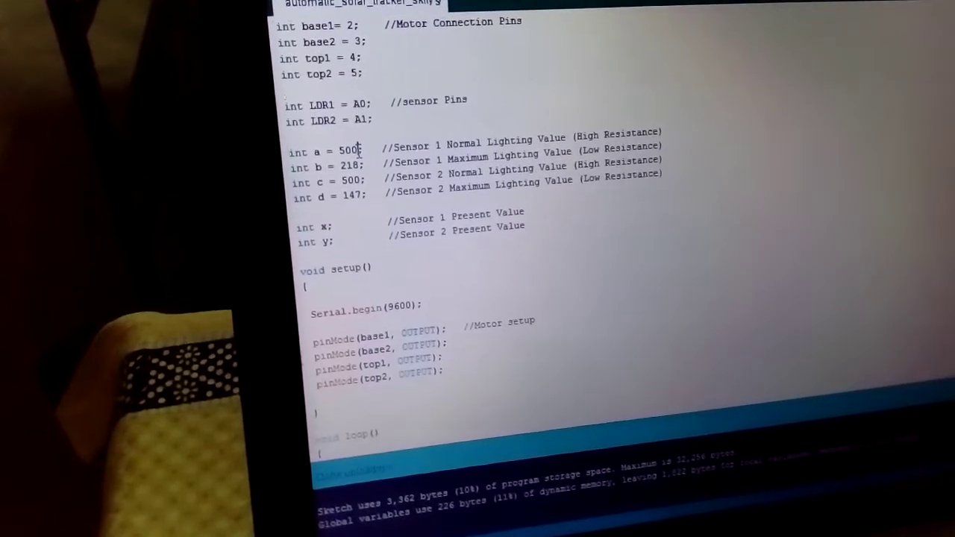
{"action": "key", "text": "BackSpace"}
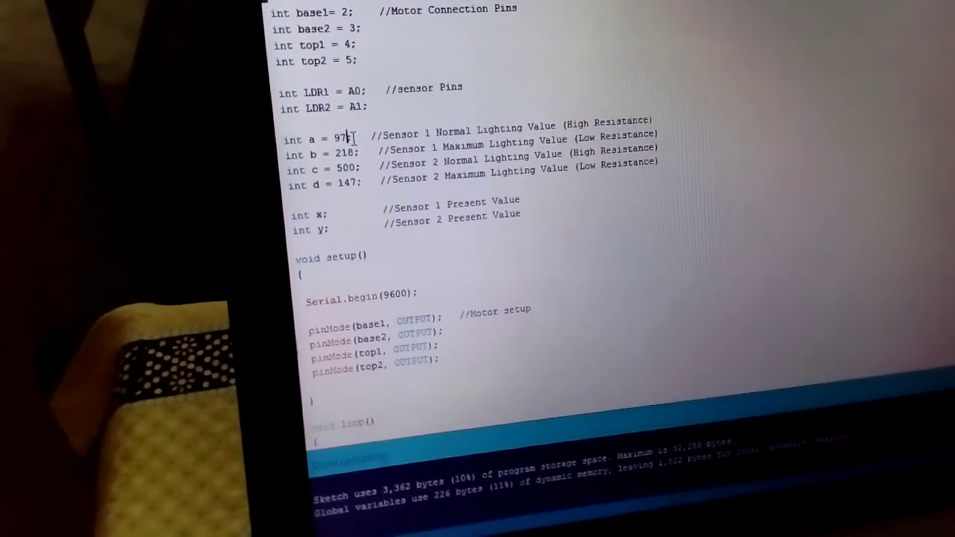
{"action": "type", "text": "2"}
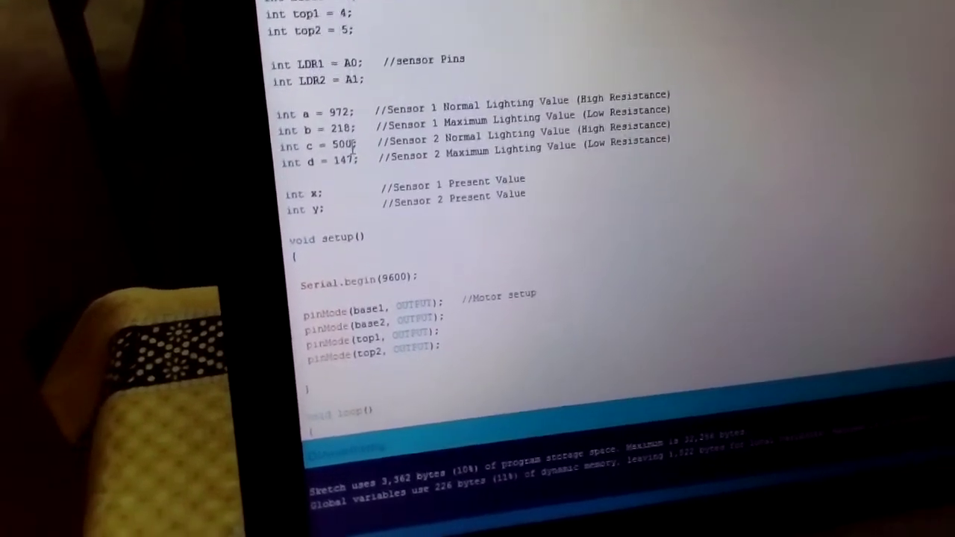
{"action": "key", "text": "BackSpace"}
{"action": "type", "text": "88"}
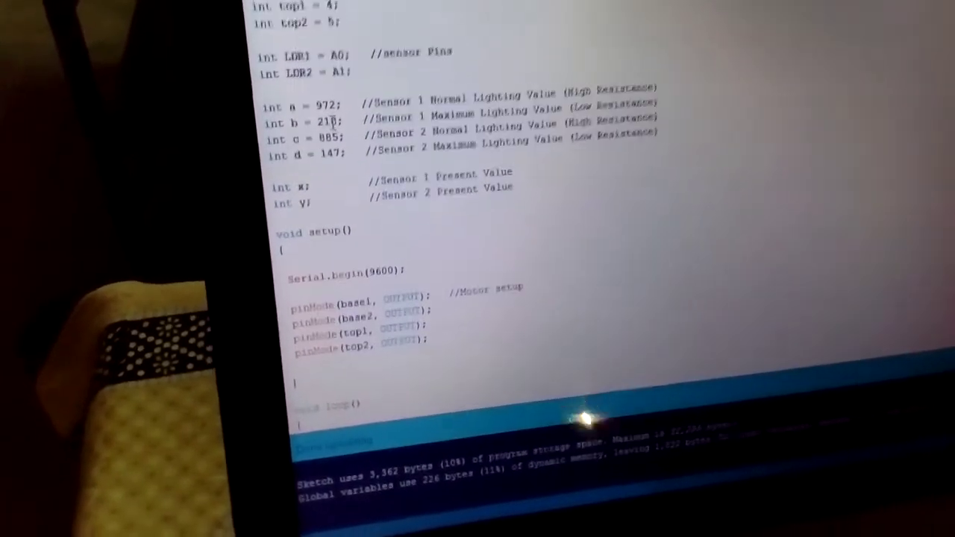
- Set the maximum threshold b to 374 and clear d's old value 147 for re-entry
{"action": "key", "text": "alt+Tab"}
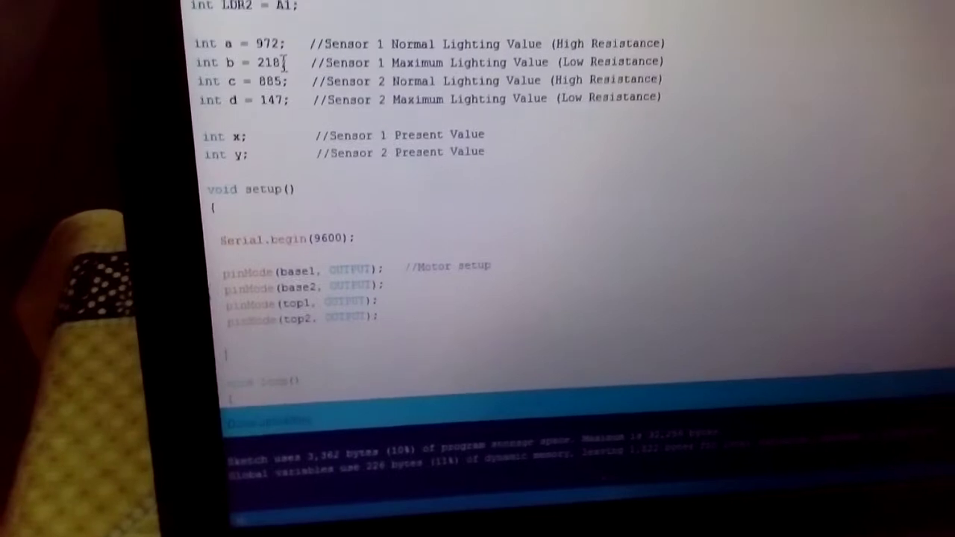
{"action": "key", "text": "BackSpace"}
{"action": "key", "text": "BackSpace"}
{"action": "key", "text": "BackSpace"}
{"action": "type", "text": "374"}
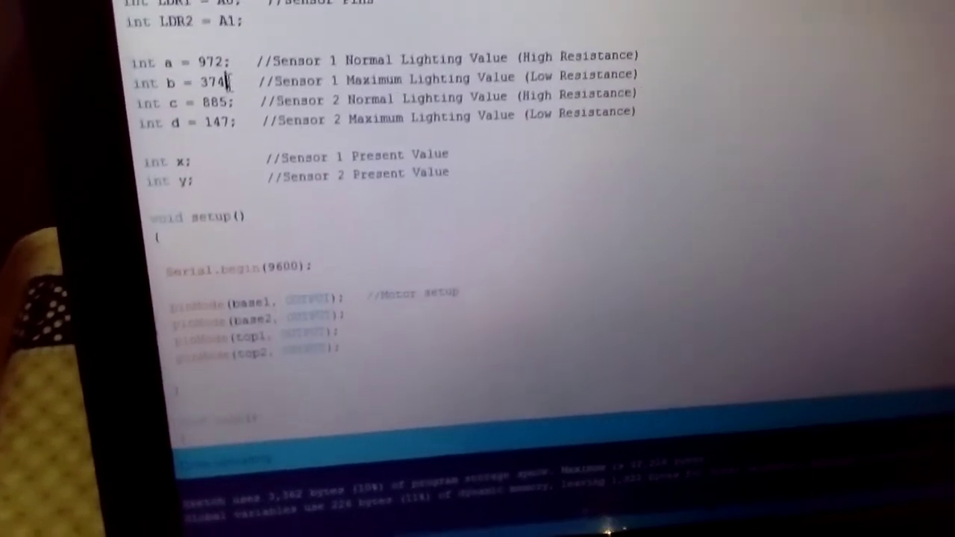
{"action": "left_click", "coordinate": [229, 98]}
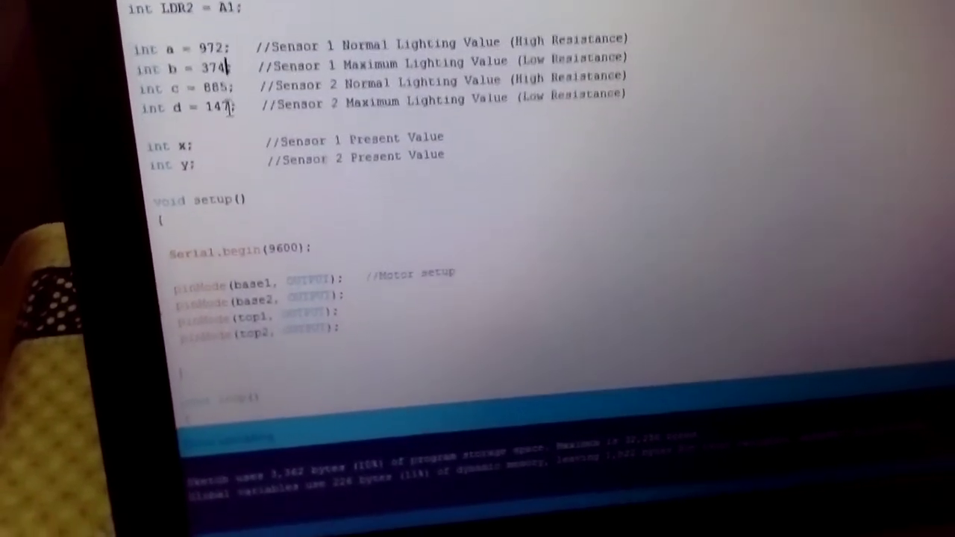
{"action": "key", "text": "BackSpace"}
{"action": "key", "text": "BackSpace"}
{"action": "key", "text": "BackSpace"}
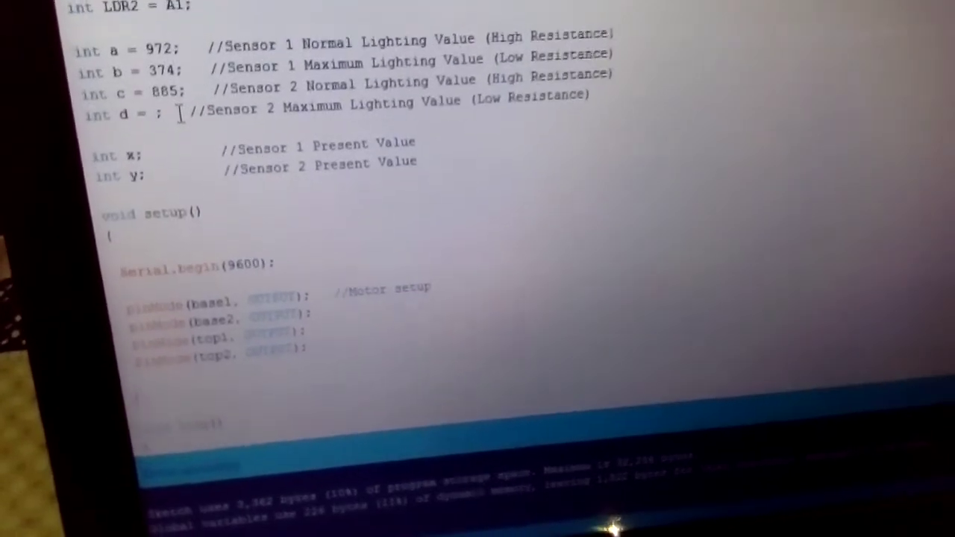